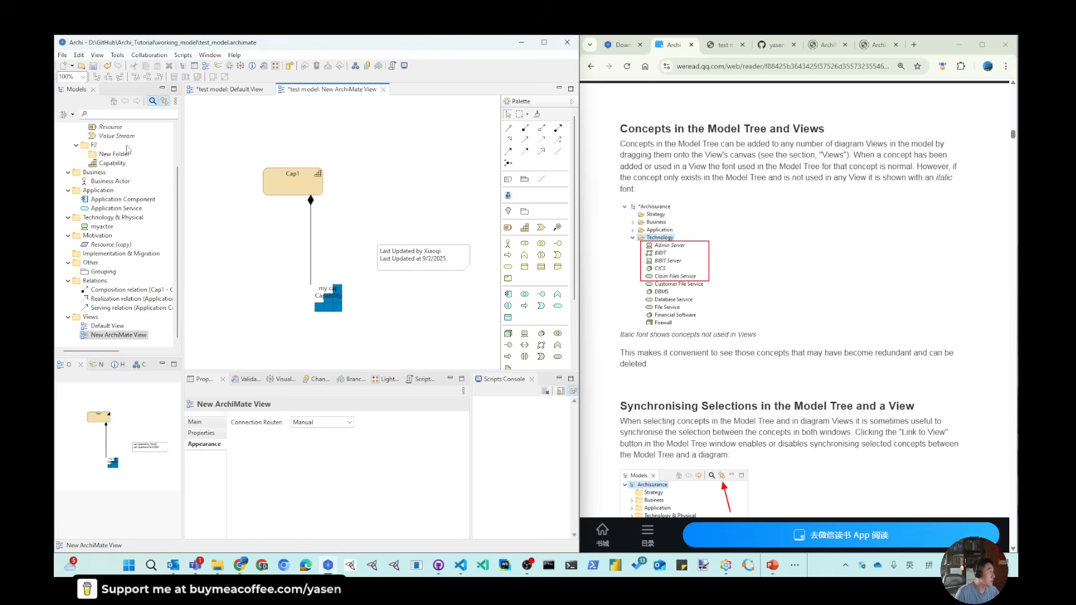
# - Save the model and create a new ArchiMate view named view 3
pyautogui.click(93, 67)
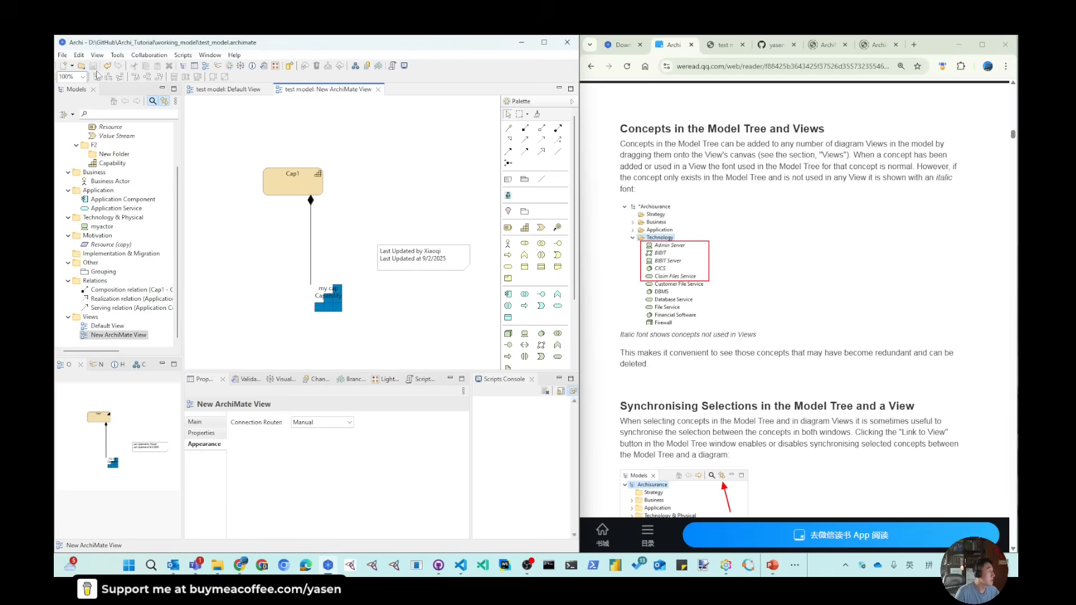
pyautogui.click(113, 336)
pyautogui.rightClick(113, 336)
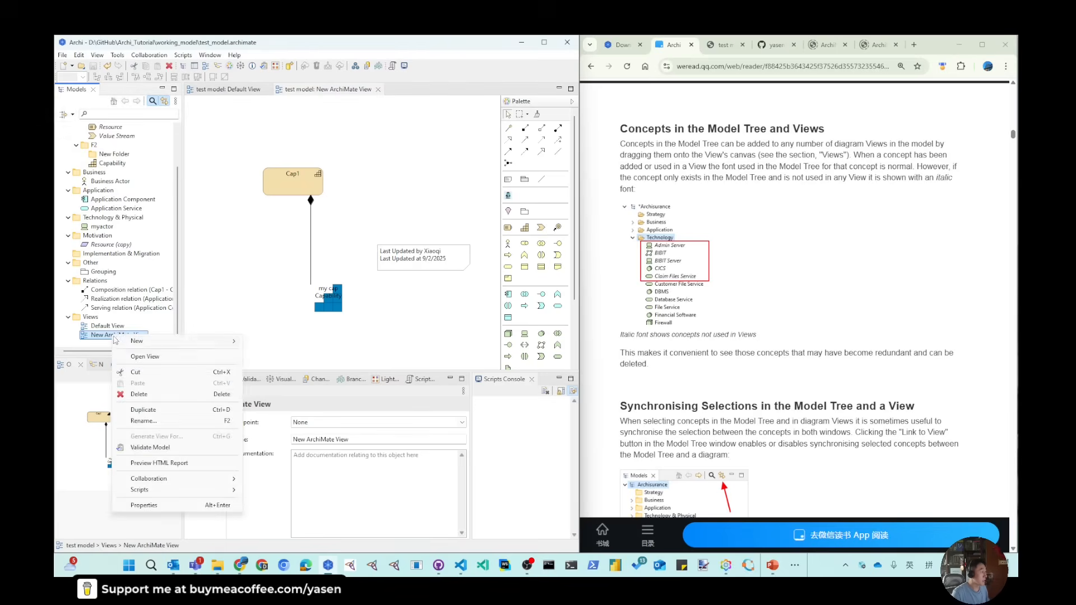
pyautogui.moveTo(140, 342)
pyautogui.click(288, 357)
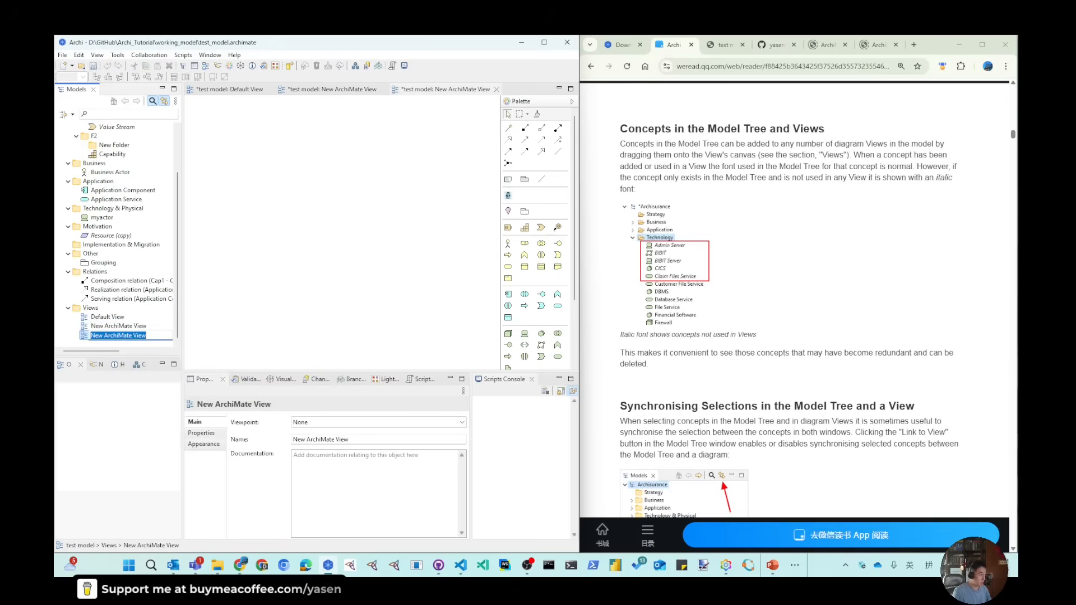
pyautogui.write('view 3')
pyautogui.press('Return')
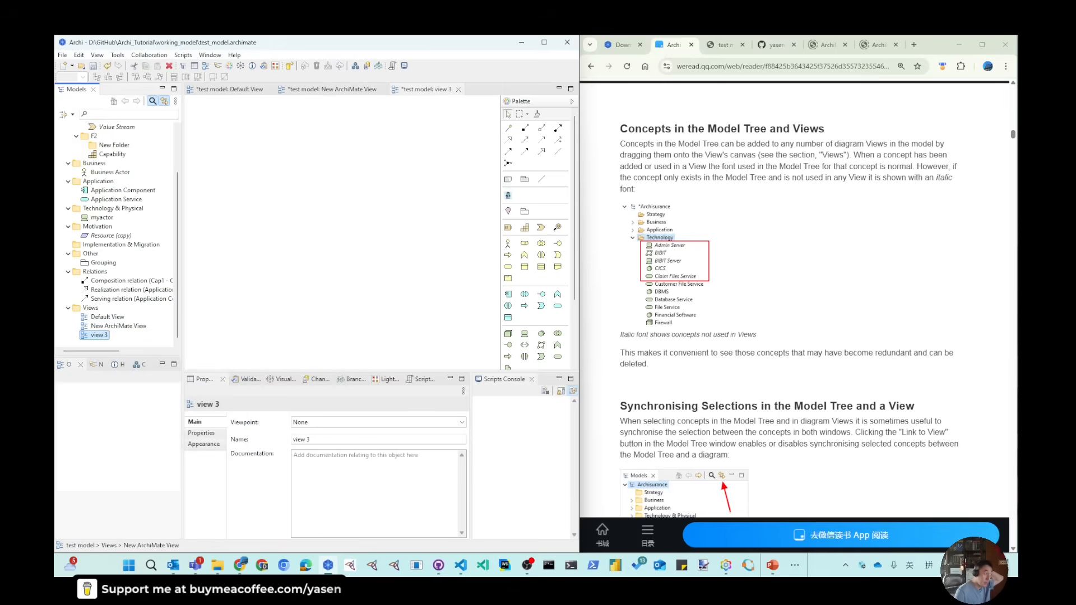
# - Add the existing Capability element from the model tree onto view 3 and check its Analysis properties
pyautogui.click(109, 154)
pyautogui.click(198, 443)
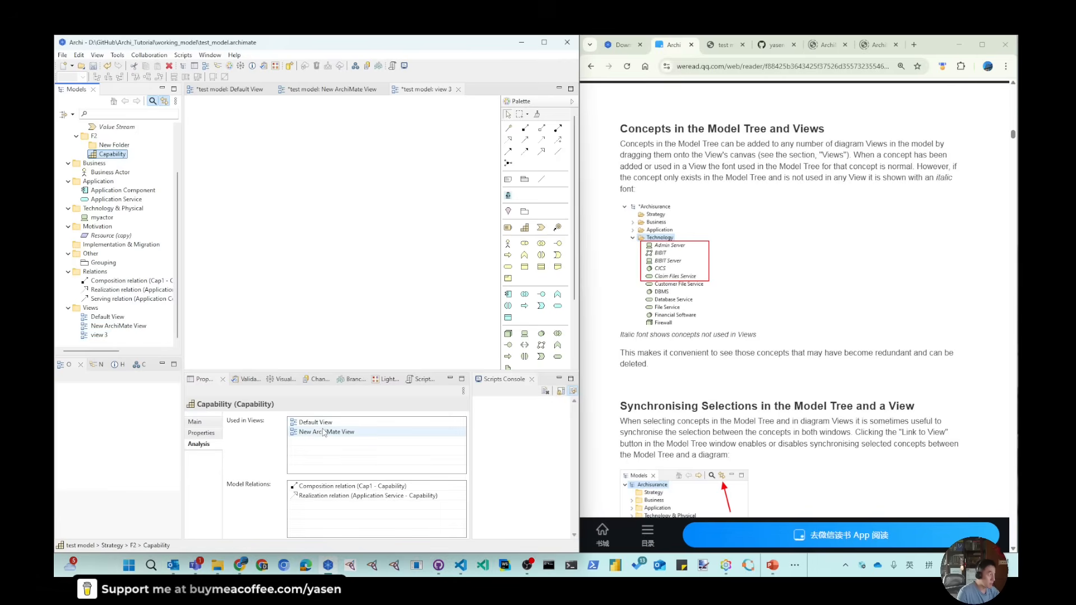
pyautogui.moveTo(109, 154); pyautogui.dragTo(306, 163)
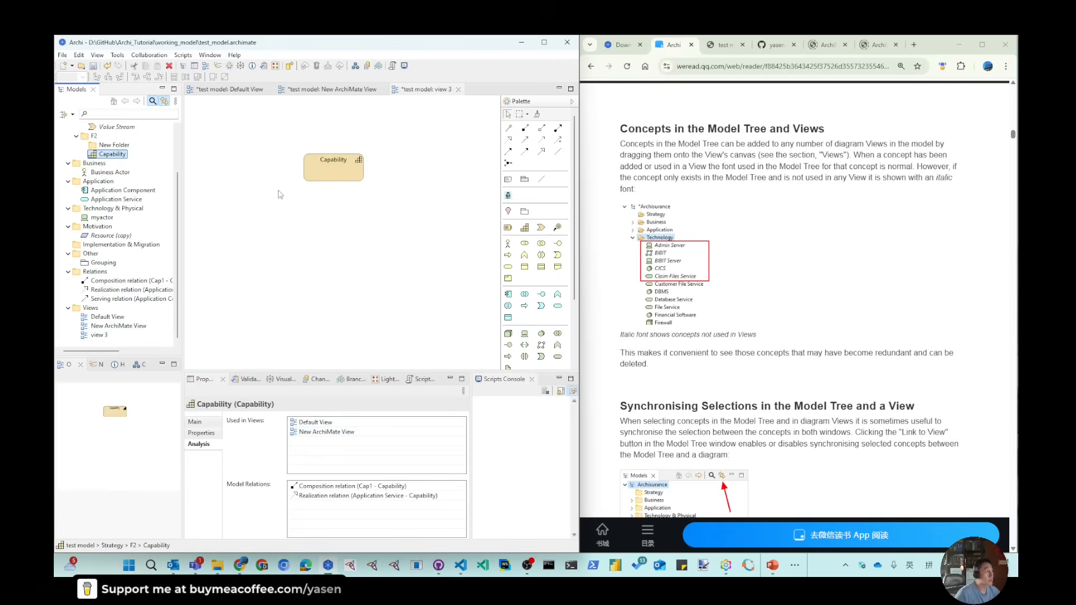
pyautogui.click(333, 171)
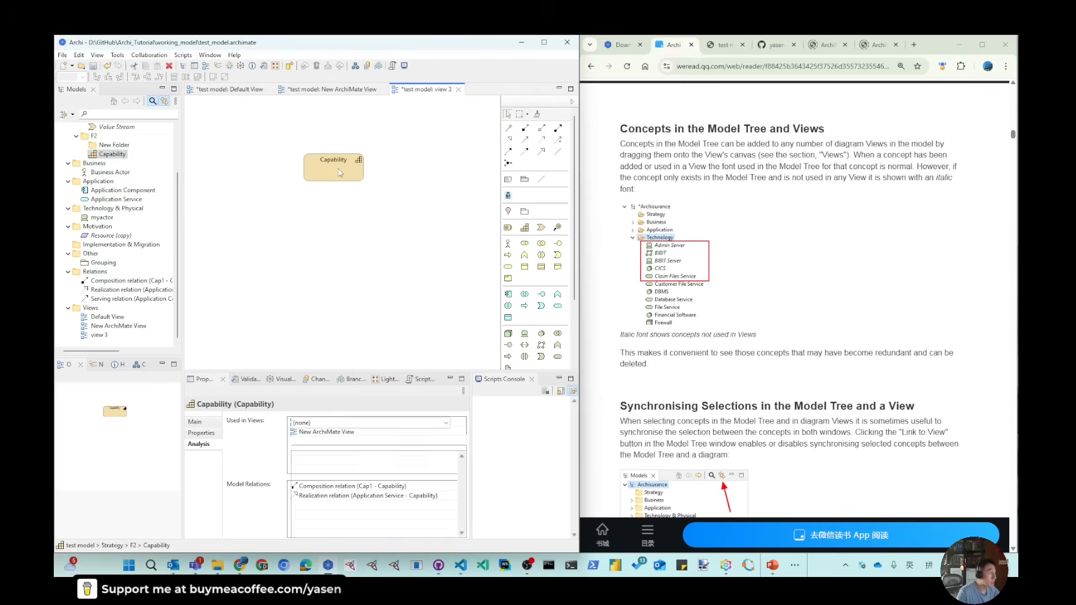
pyautogui.click(199, 444)
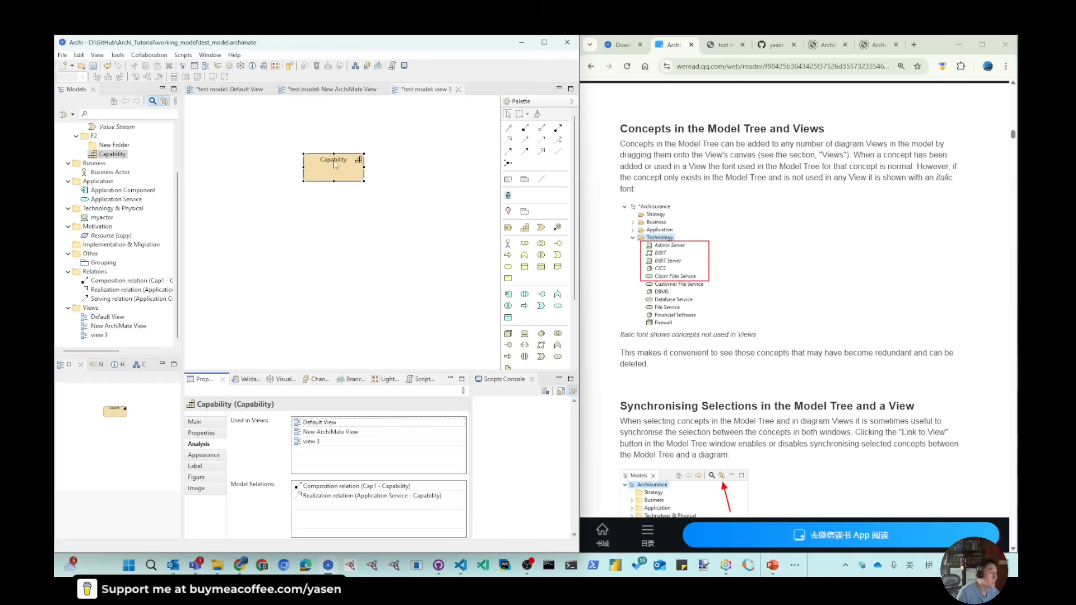
# - Inspect the Analysis properties of several model tree elements to see which views each is used in
pyautogui.scroll(2, 118, 172)
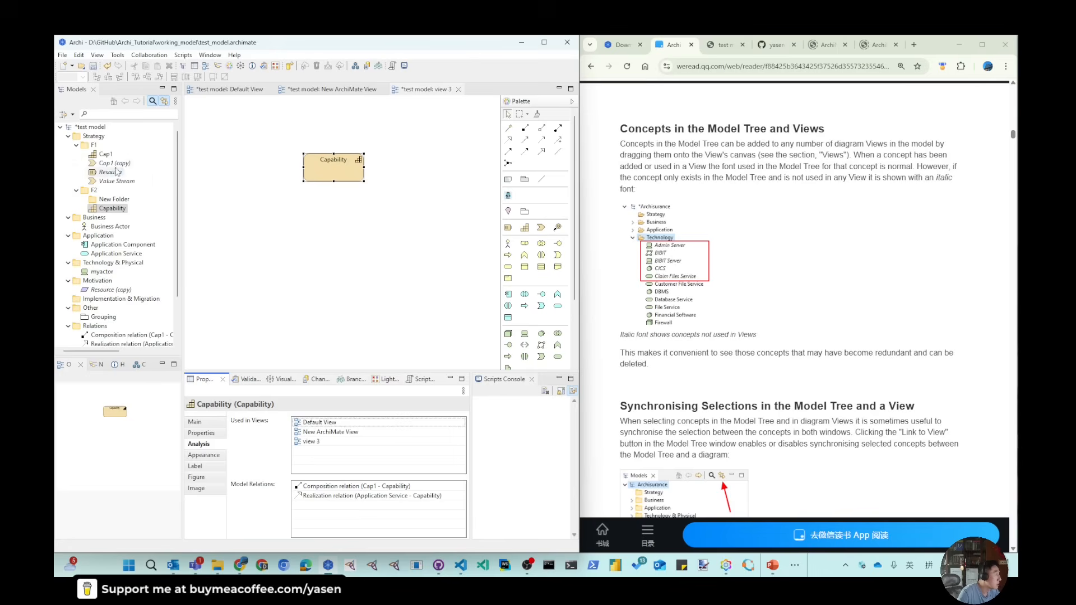
pyautogui.click(134, 163)
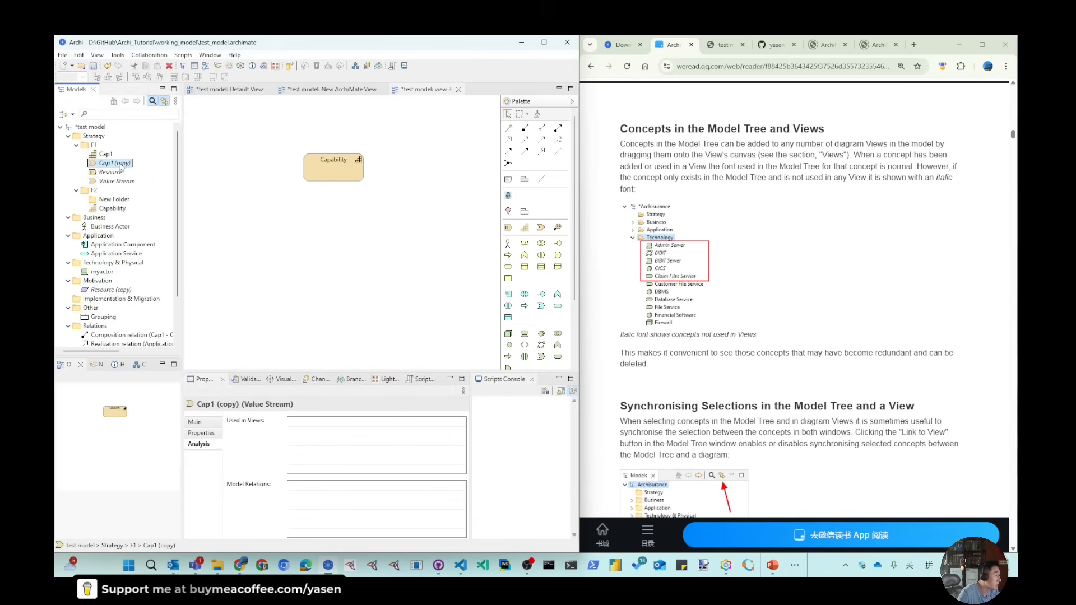
pyautogui.click(122, 182)
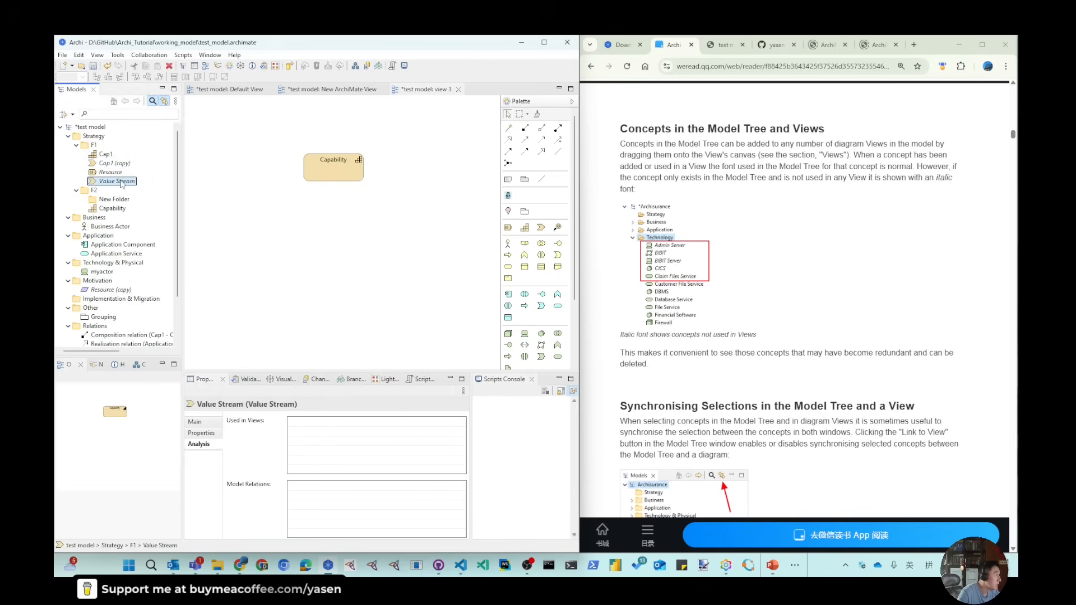
pyautogui.click(110, 172)
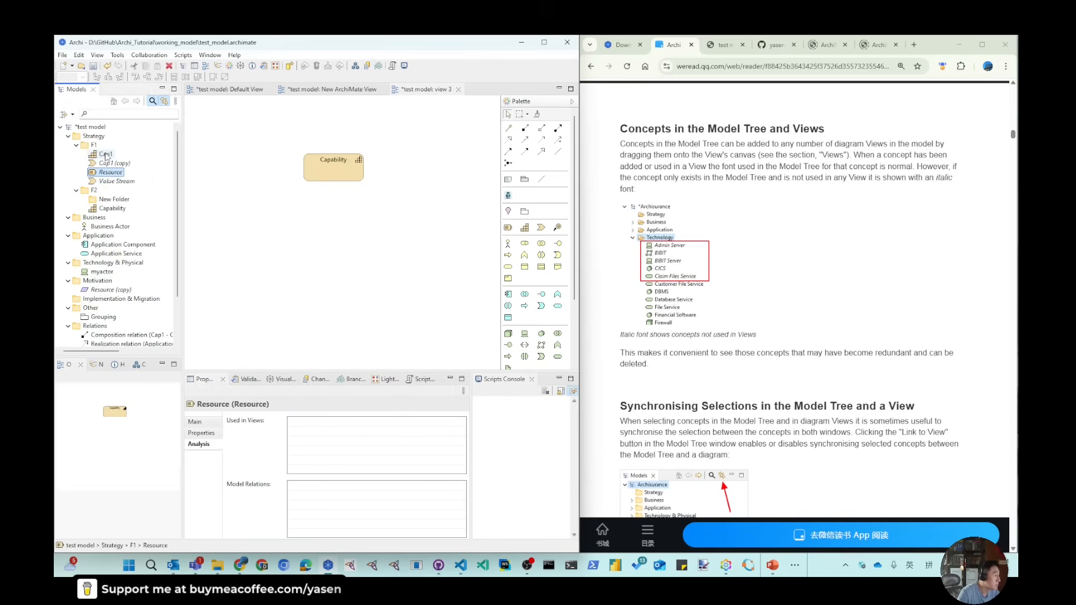
pyautogui.click(106, 155)
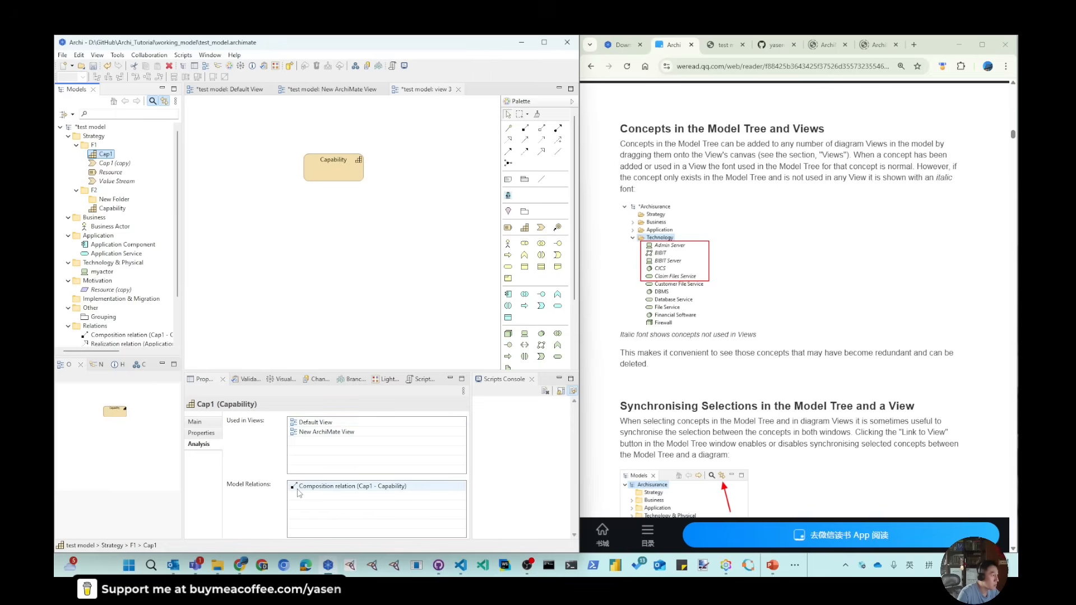
pyautogui.click(110, 209)
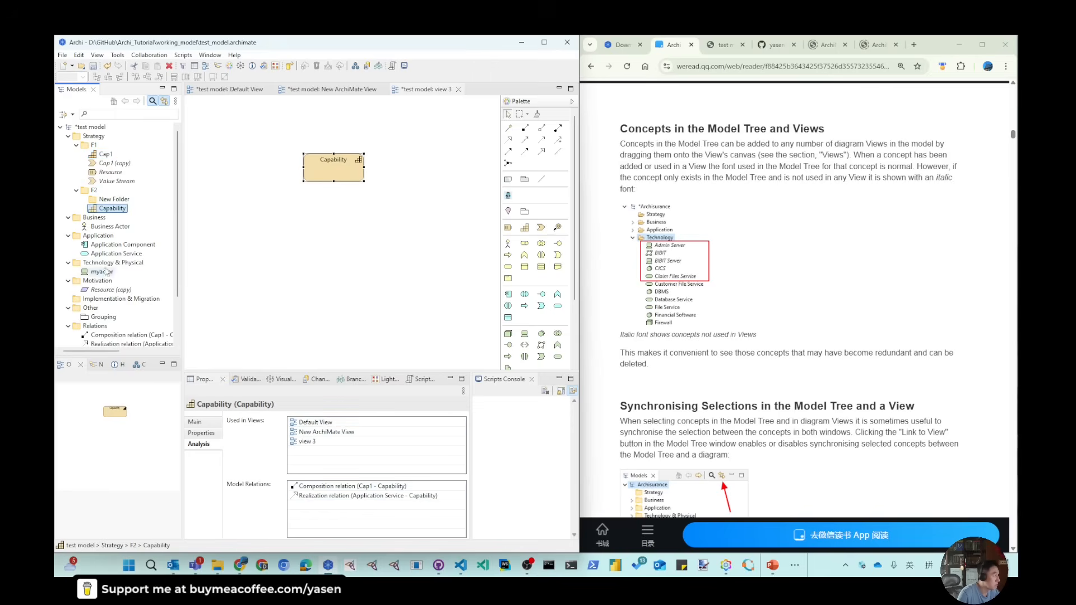
pyautogui.click(110, 244)
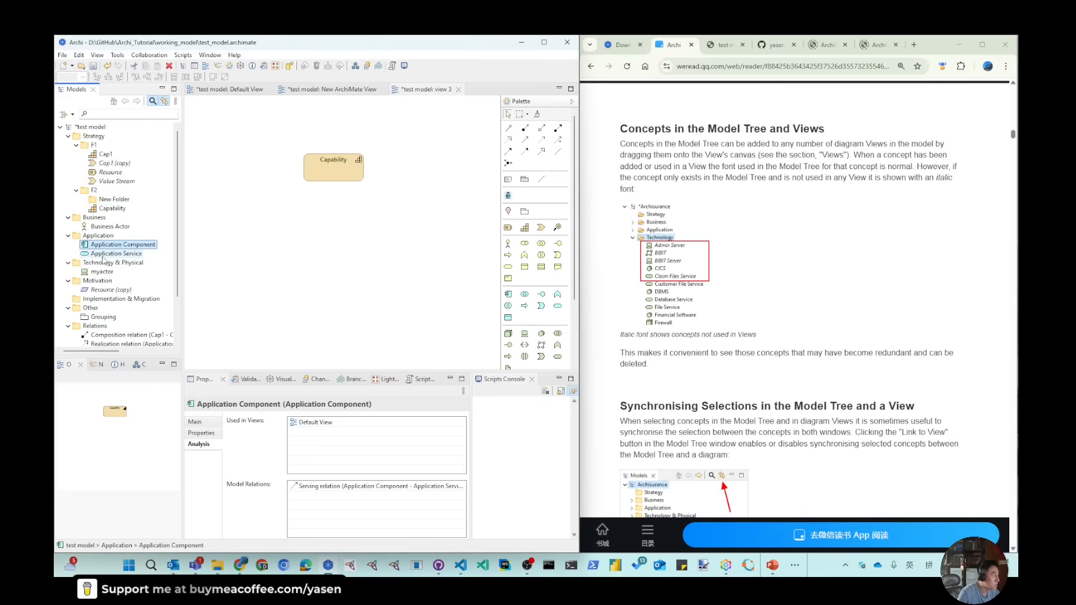
pyautogui.click(107, 226)
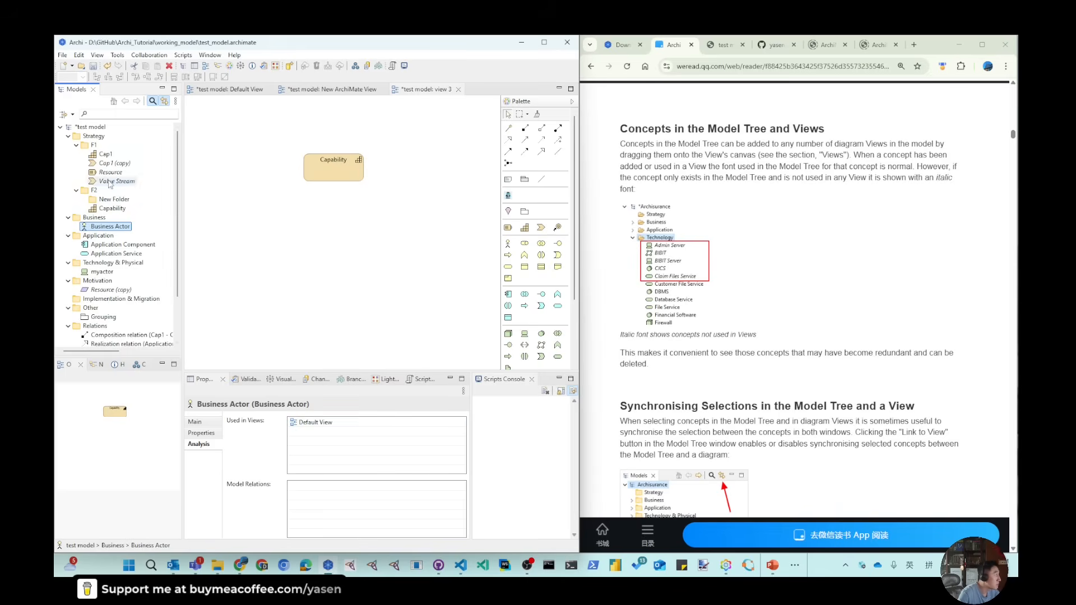
pyautogui.click(98, 291)
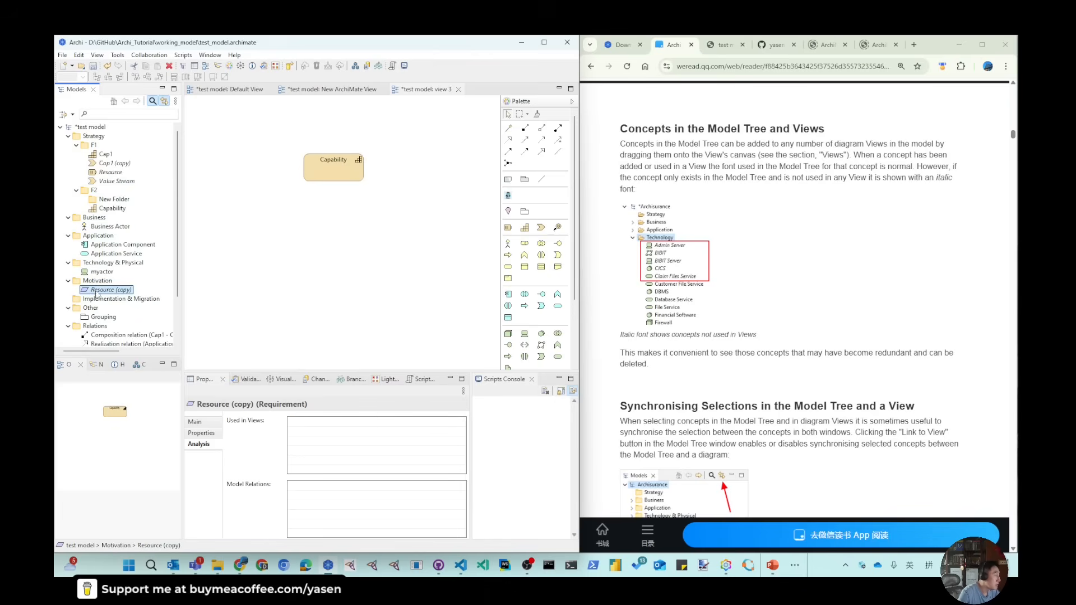
# - Place Resource (copy) on view 3 and draw a realization relation from Capability to it
pyautogui.moveTo(97, 294); pyautogui.dragTo(301, 237)
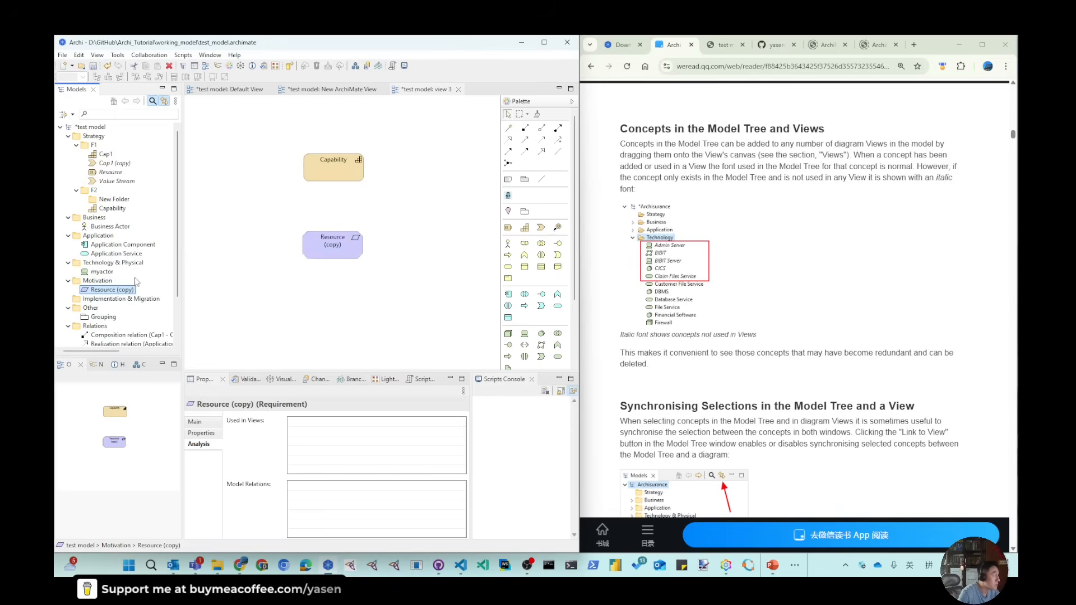
pyautogui.click(337, 250)
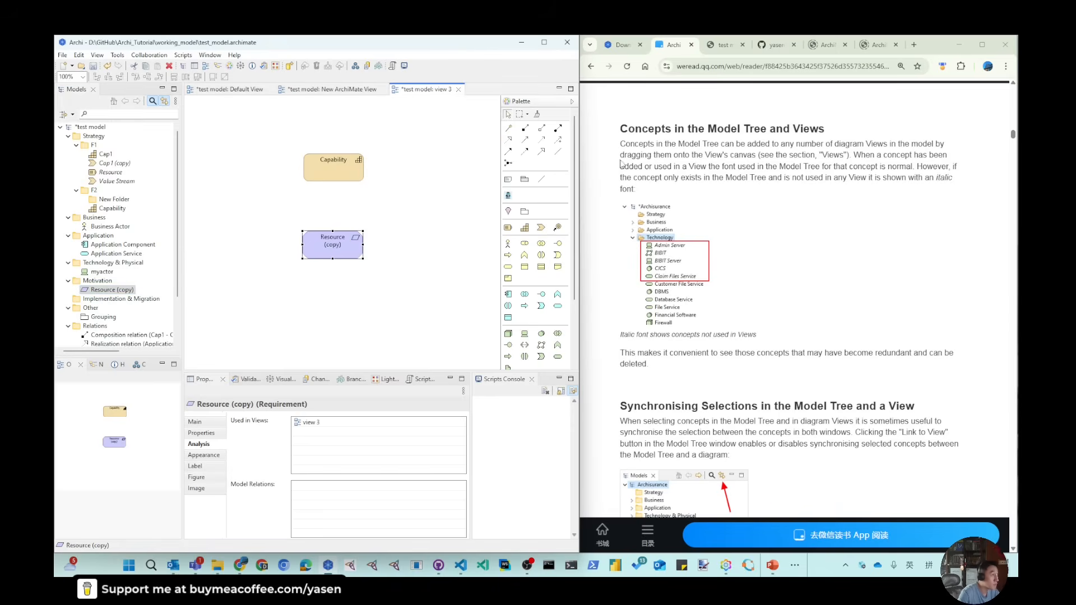
pyautogui.click(508, 152)
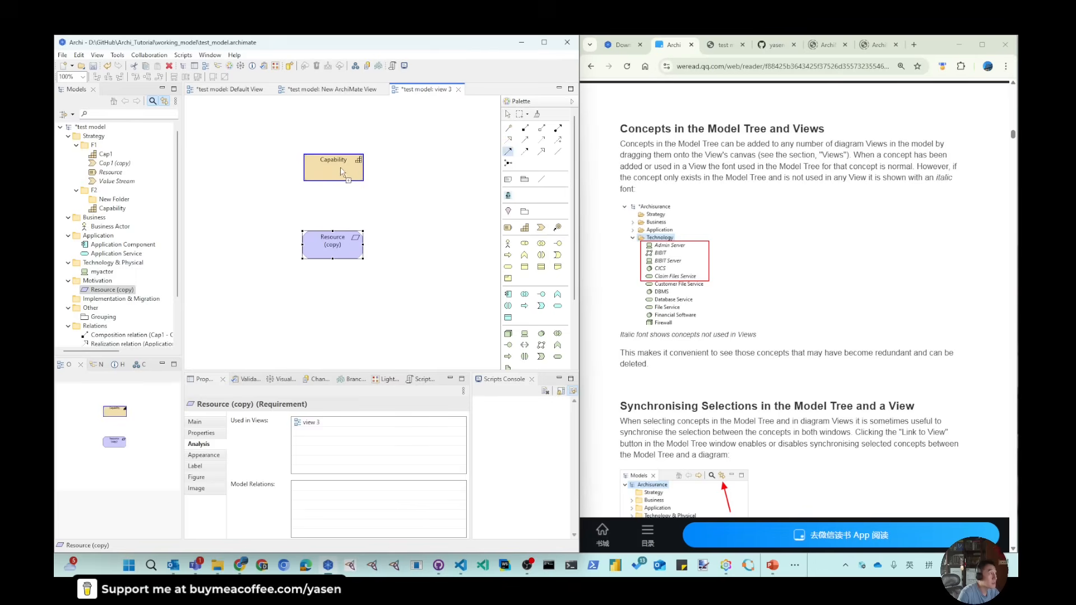
pyautogui.click(344, 171)
pyautogui.click(508, 127)
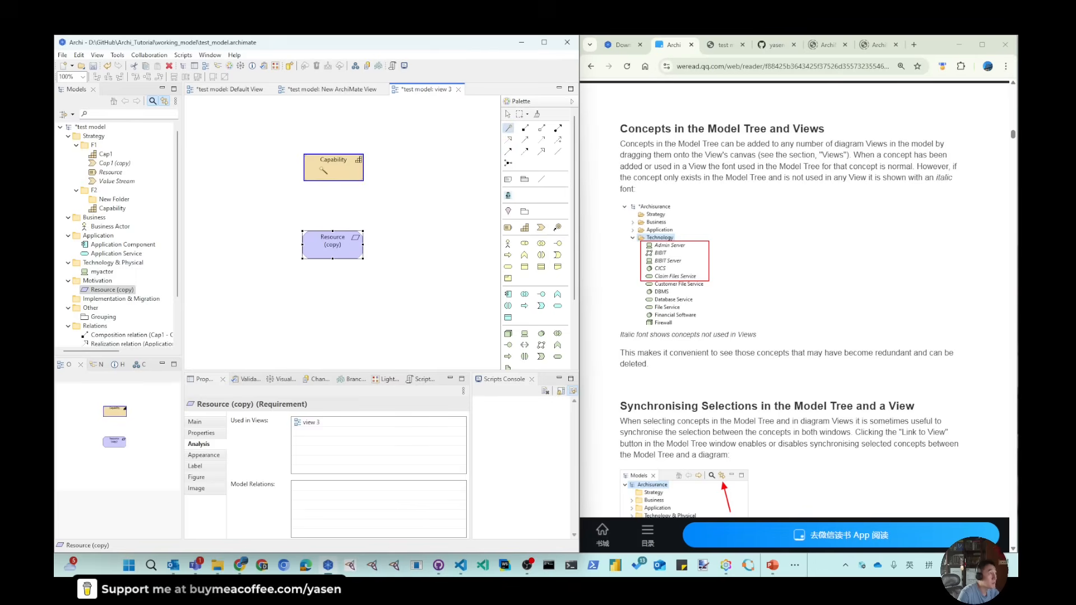
pyautogui.click(333, 168)
pyautogui.click(335, 246)
pyautogui.click(361, 250)
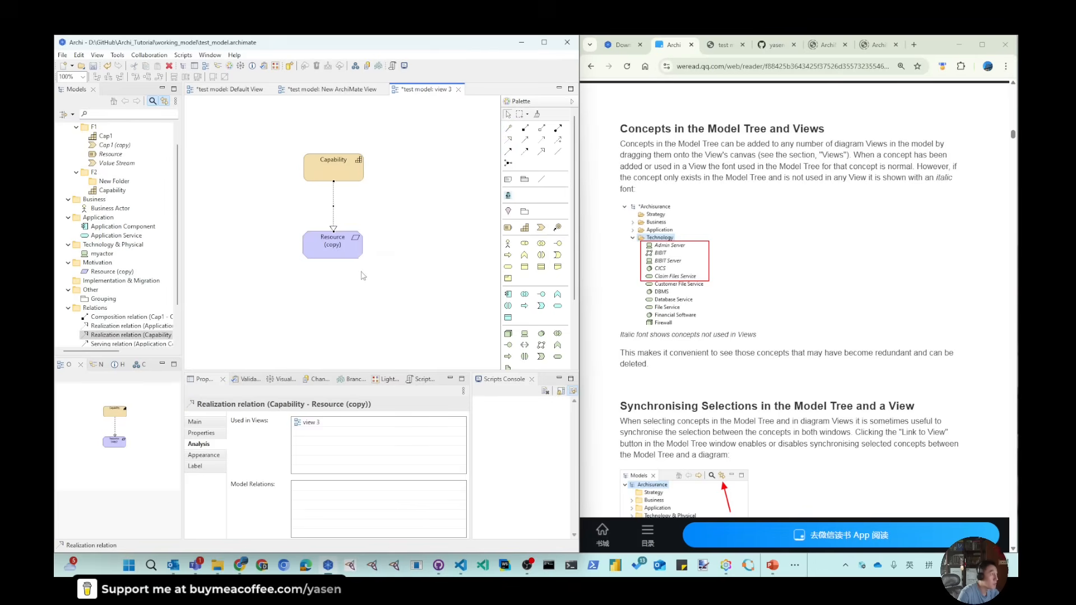
pyautogui.click(365, 271)
pyautogui.click(338, 244)
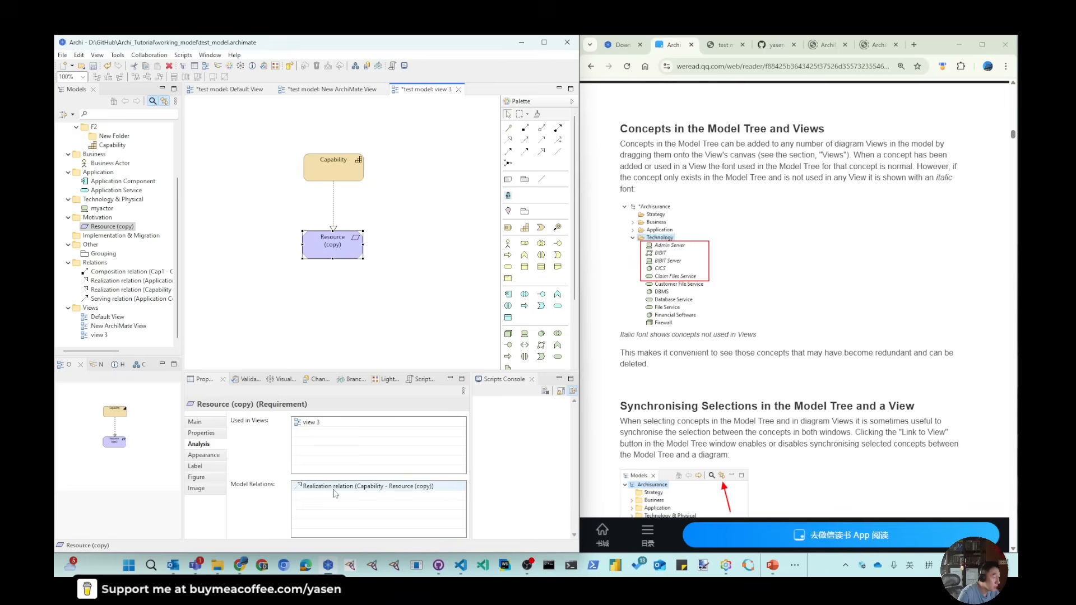
# - Delete Resource (copy) from view 3 only, keeping it in the model, and select it in the tree
pyautogui.rightClick(344, 246)
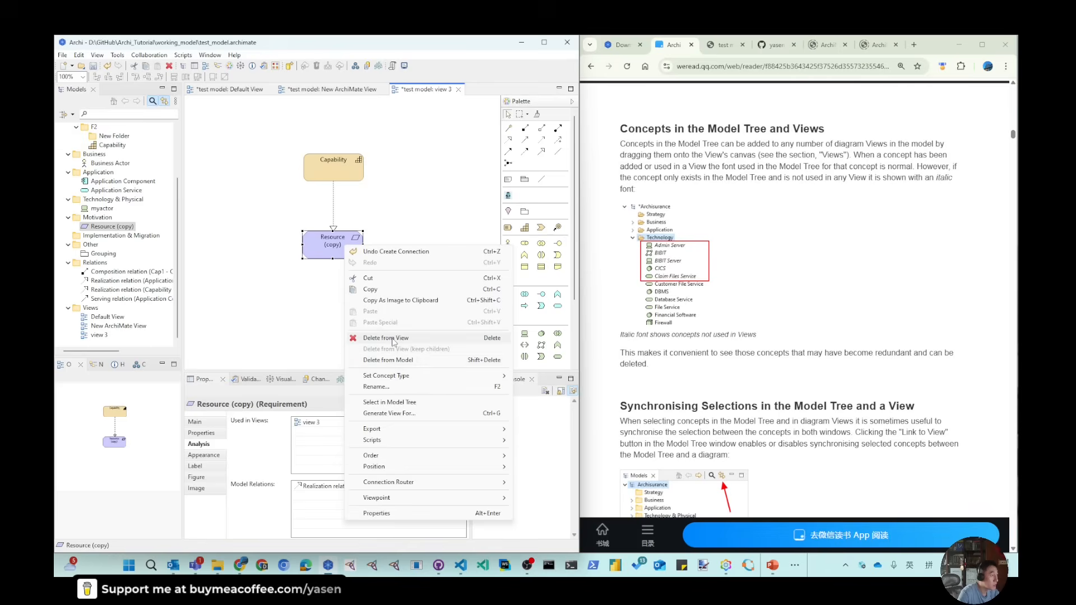
pyautogui.click(393, 338)
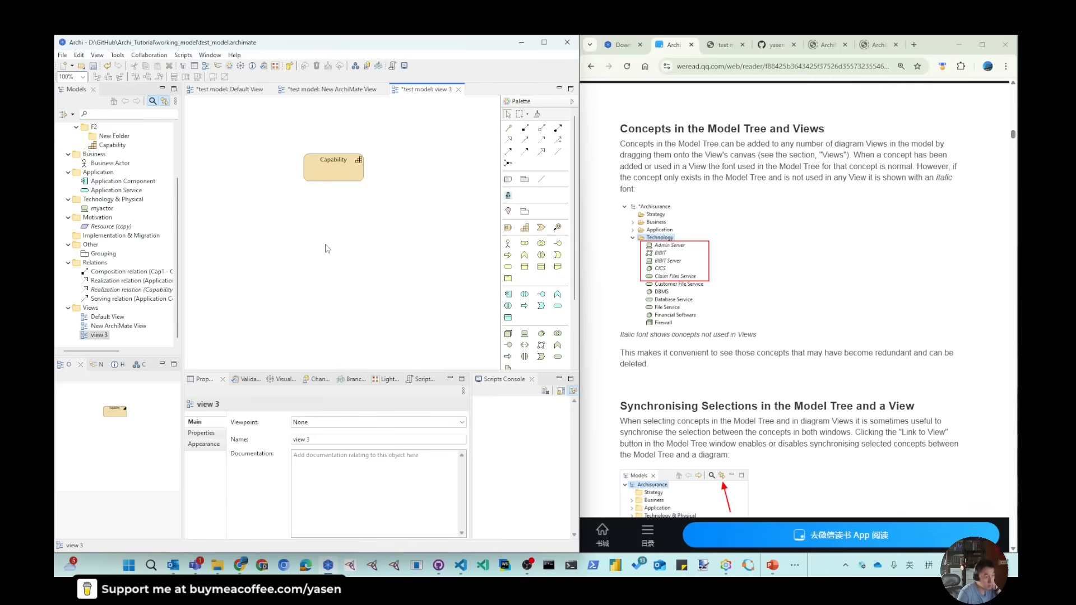
pyautogui.click(103, 229)
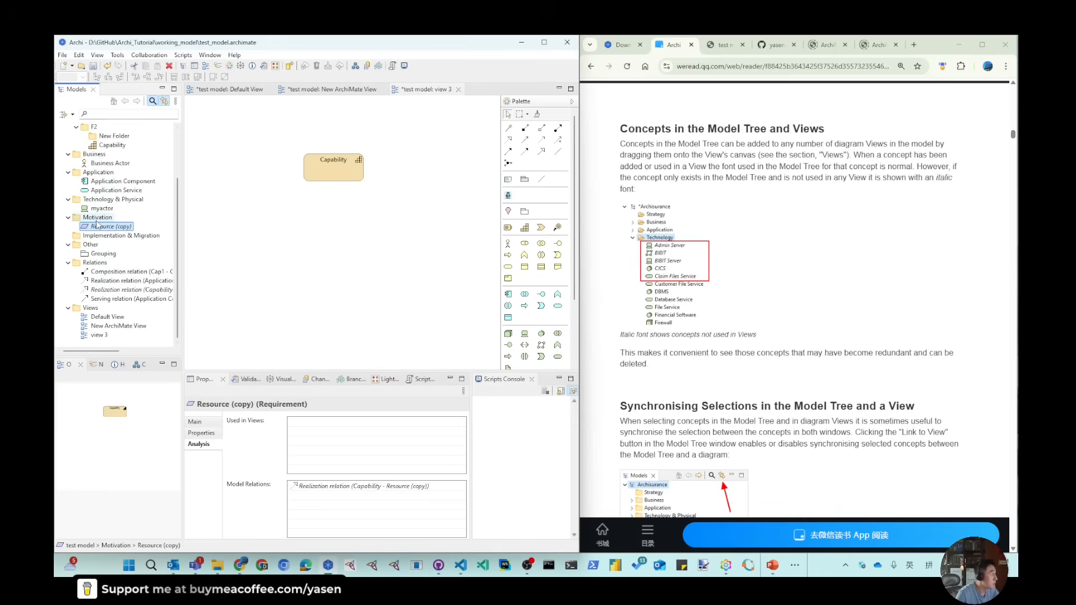
# - Compare the Resource and Resource (copy) elements in the model tree
pyautogui.scroll(2, 125, 226)
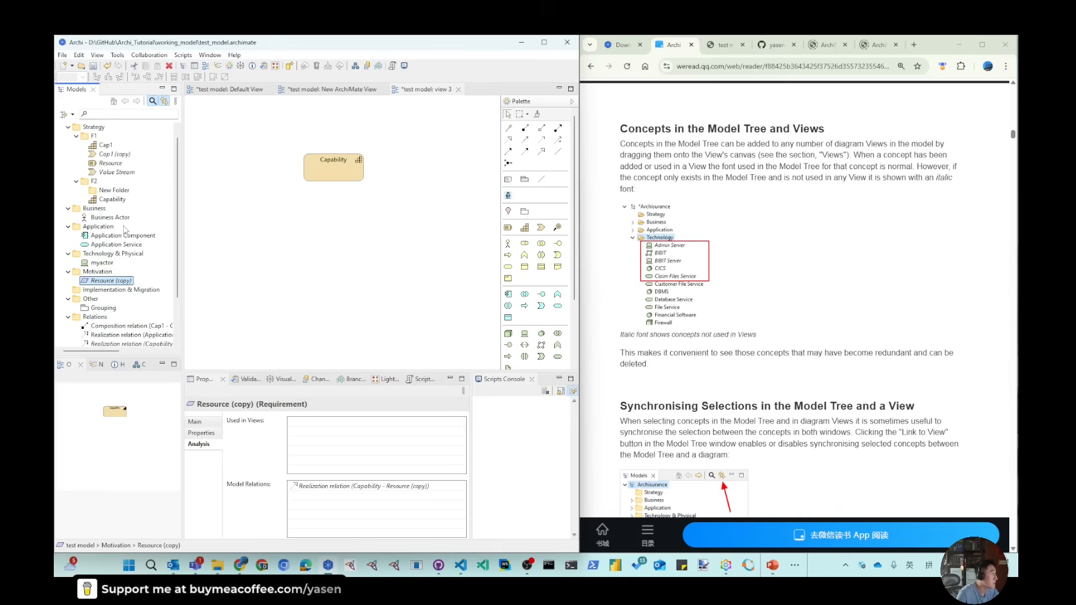
pyautogui.click(110, 164)
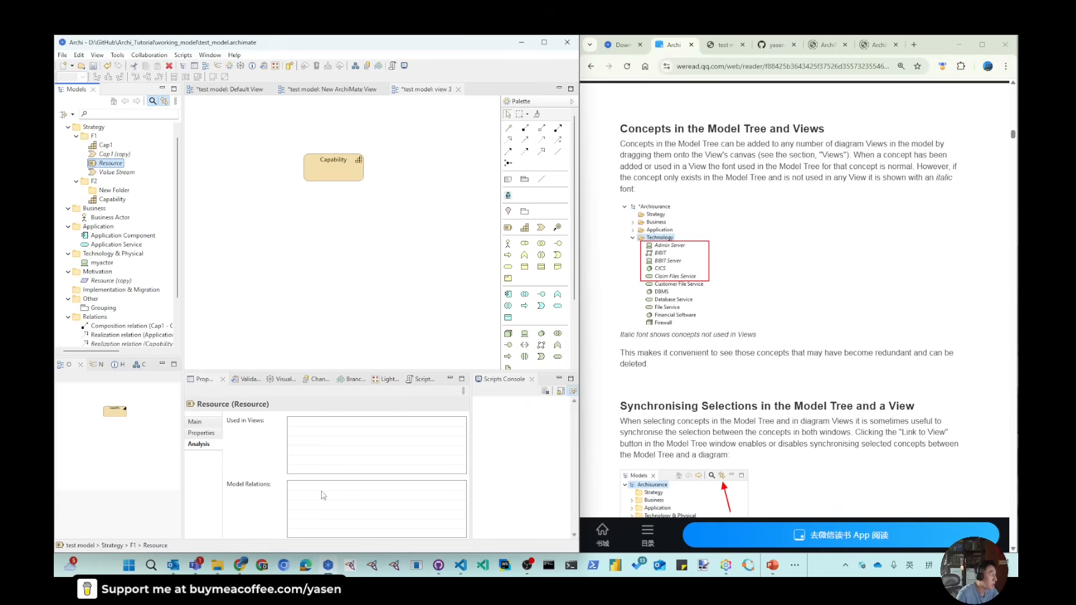
pyautogui.click(112, 281)
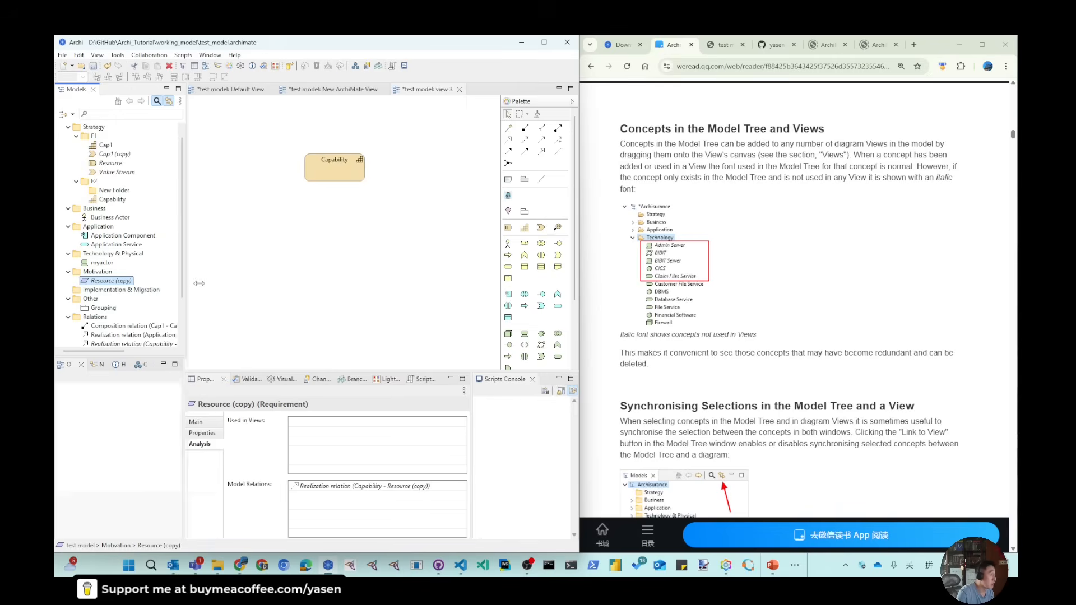
# - Widen the model tree pane and save the model
pyautogui.moveTo(182, 288); pyautogui.dragTo(218, 280)
pyautogui.scroll(-2, 118, 268)
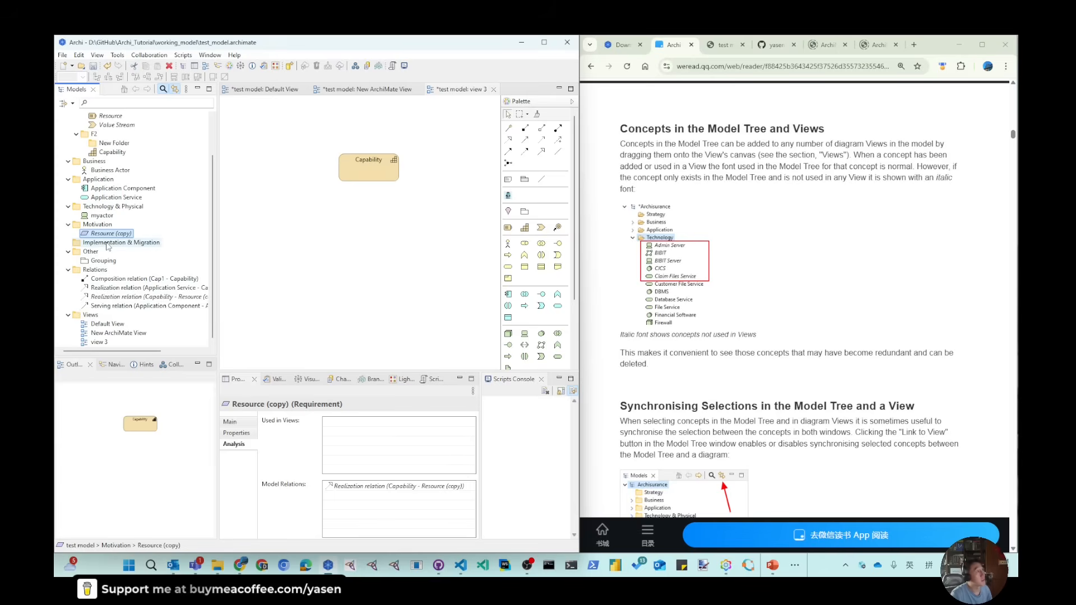
pyautogui.click(93, 66)
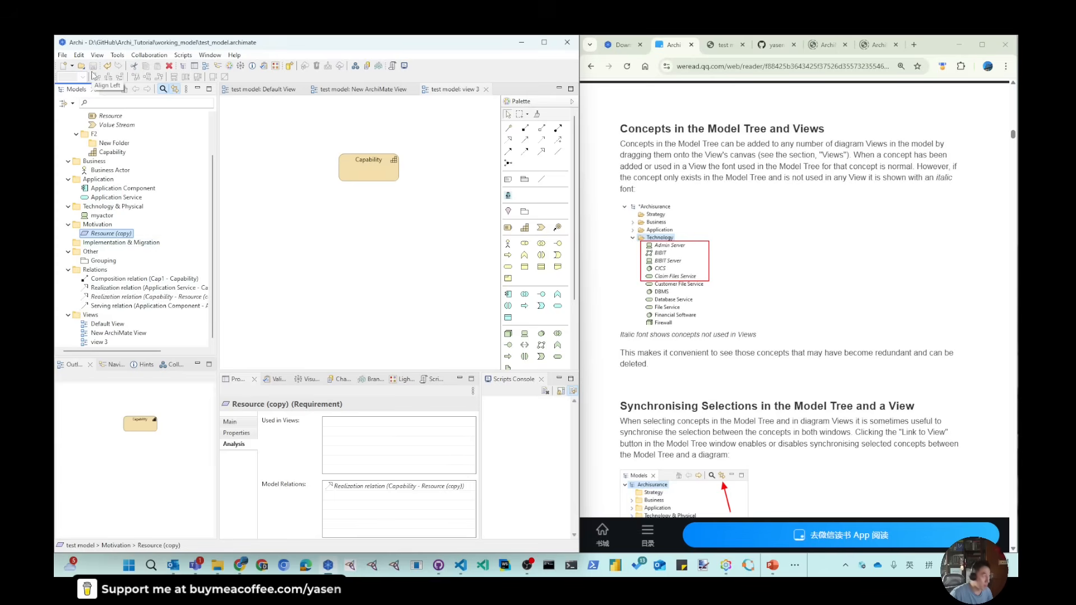